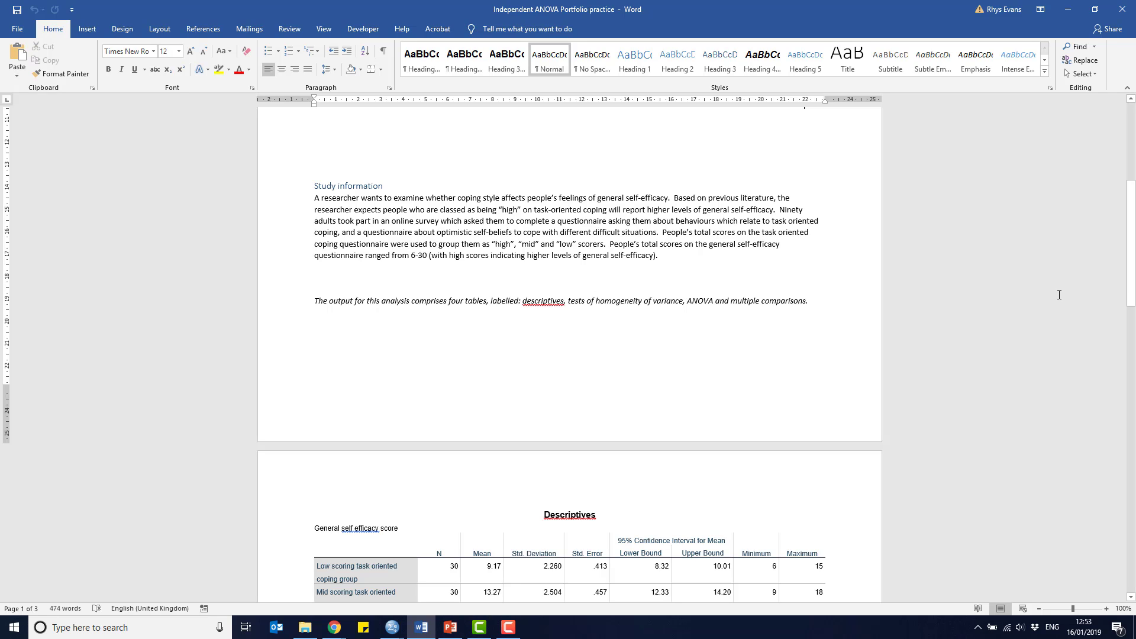
Switch to SPSS and set up an Explore analysis with General self efficacy score as dependent and Task Oriented coping group as factor
drag(1130, 282, 1135, 380)
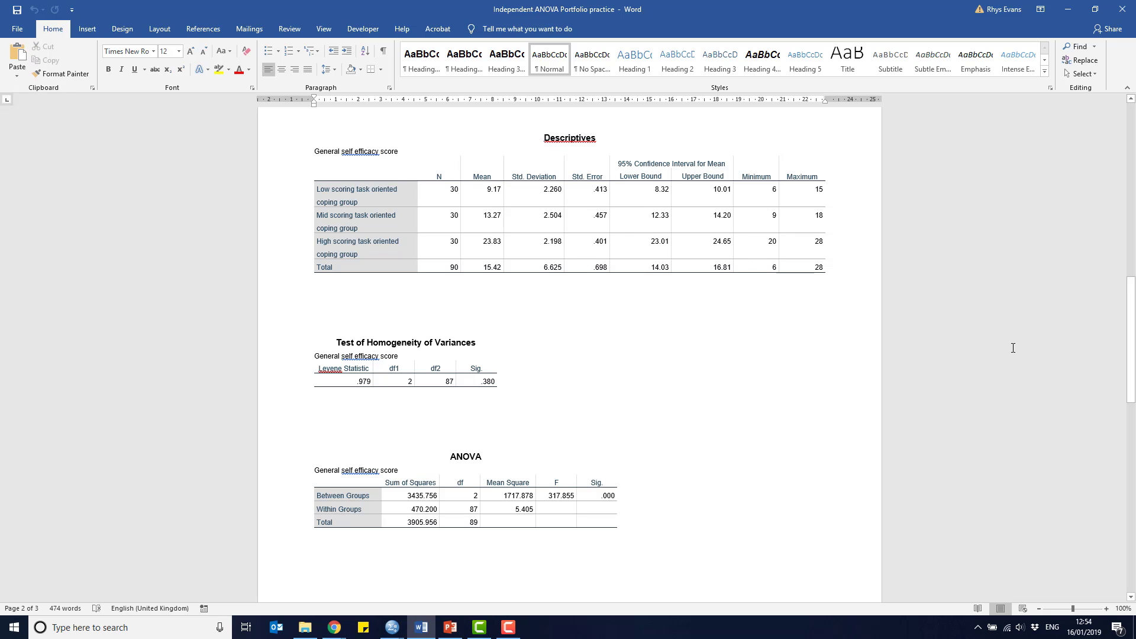
key(alt+Tab)
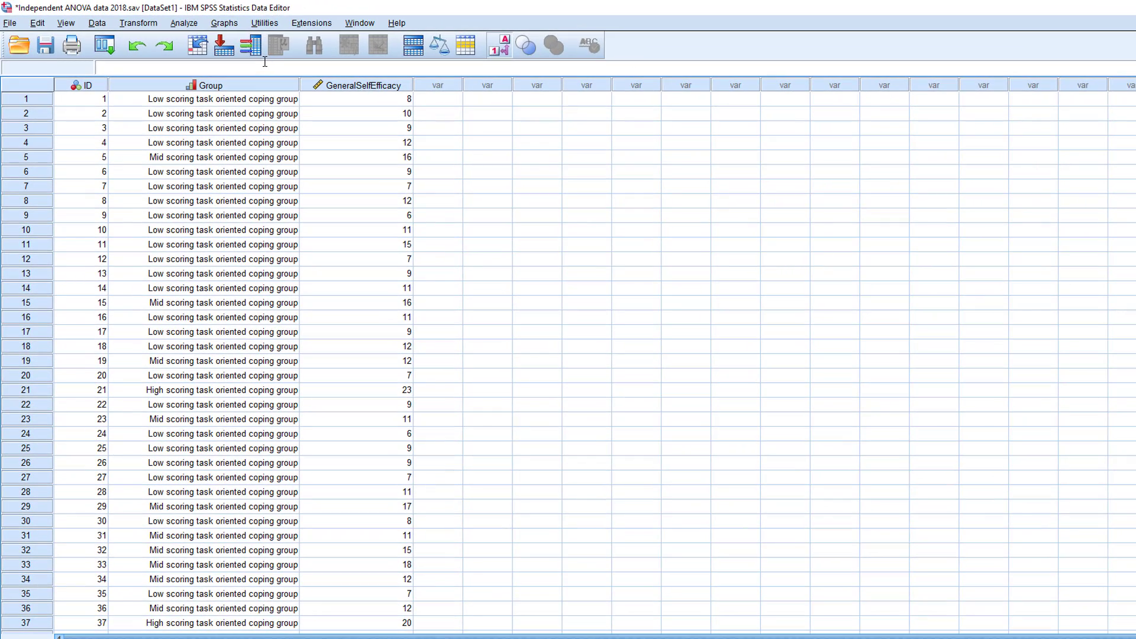
click(184, 24)
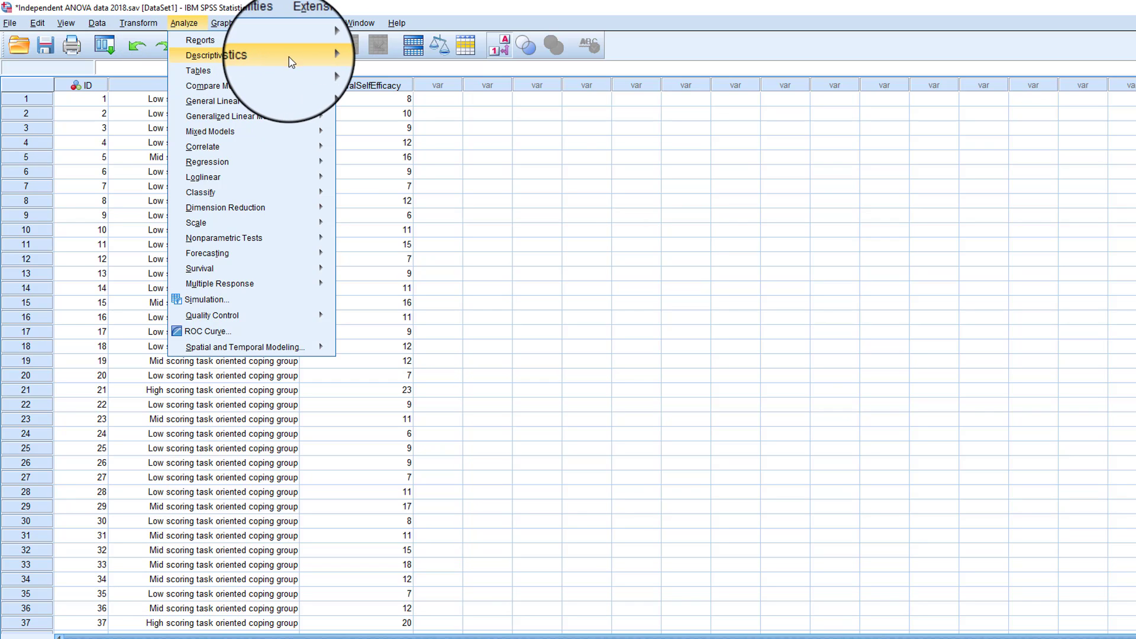
mouse_move(291, 62)
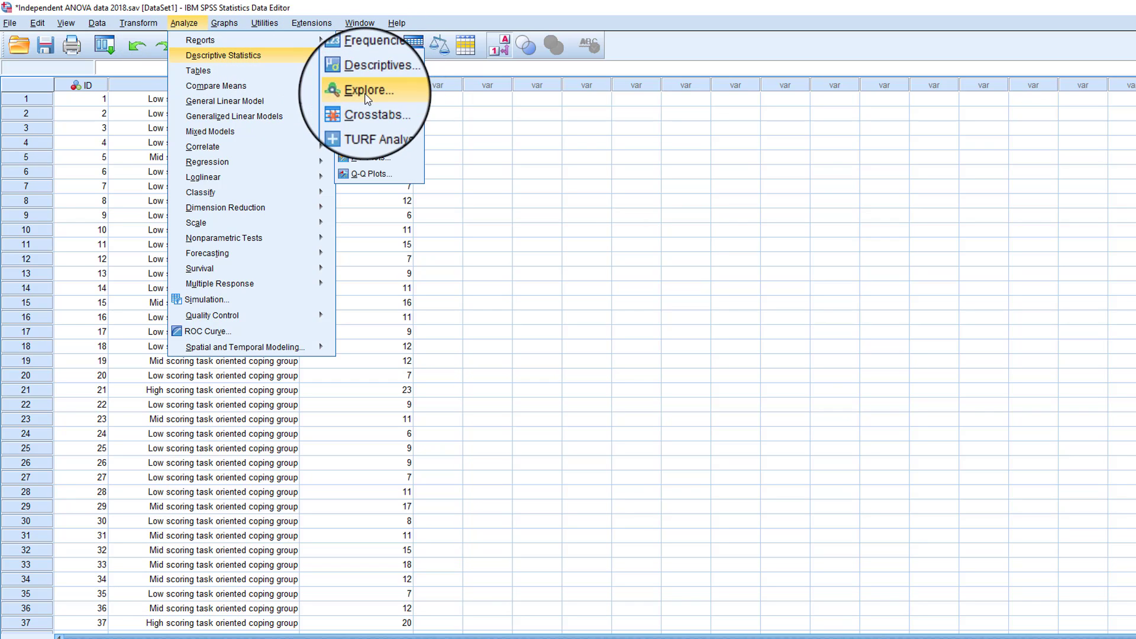
click(392, 98)
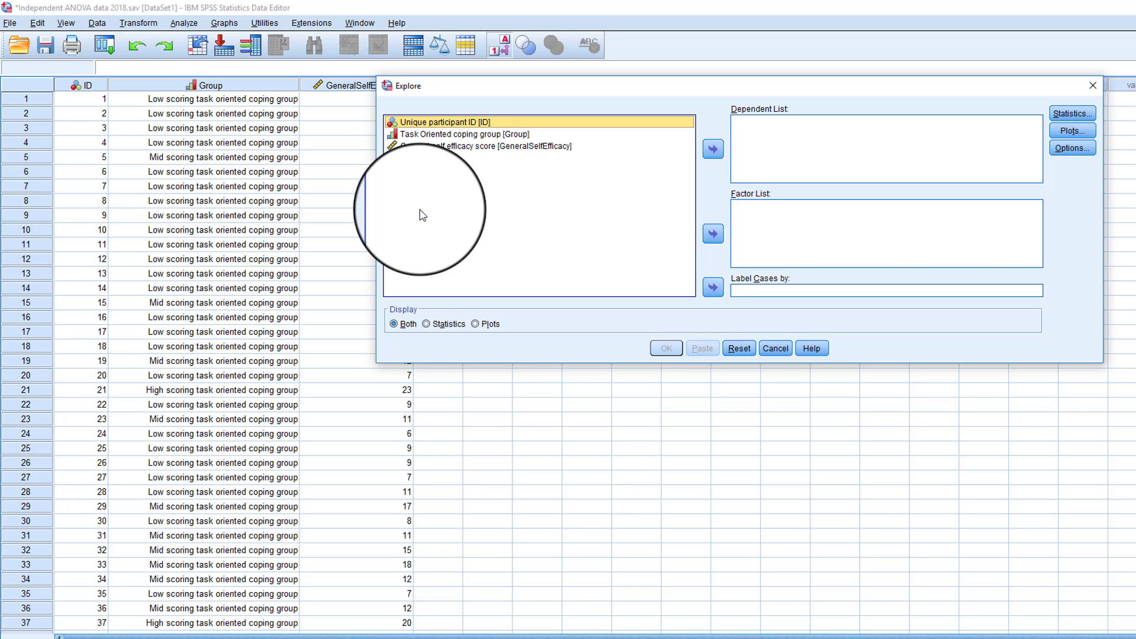
click(446, 136)
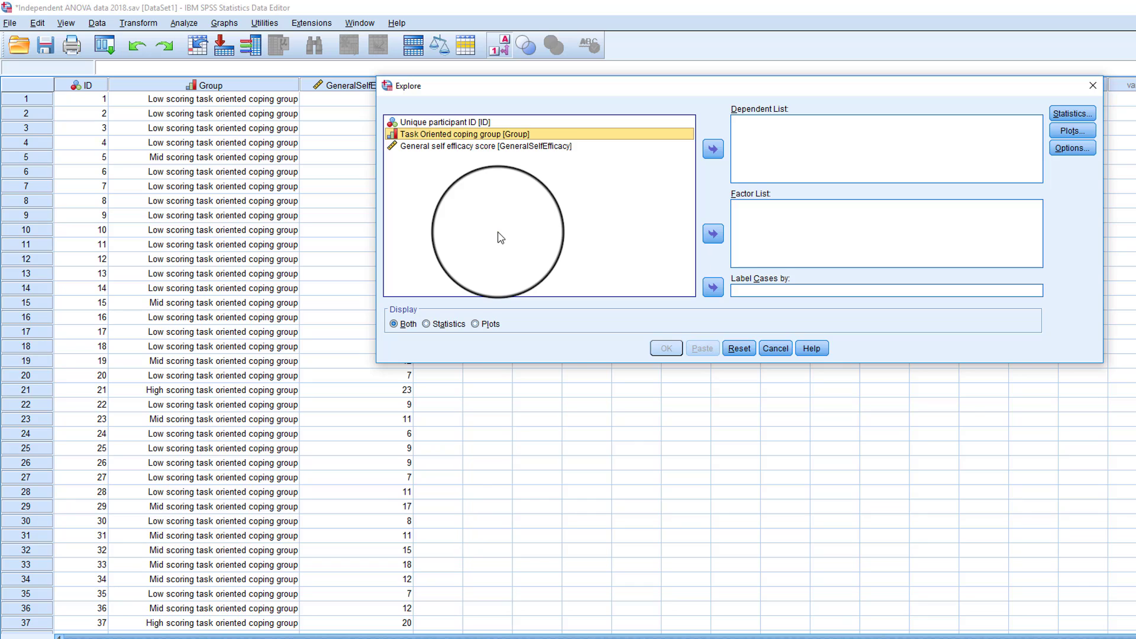
click(715, 235)
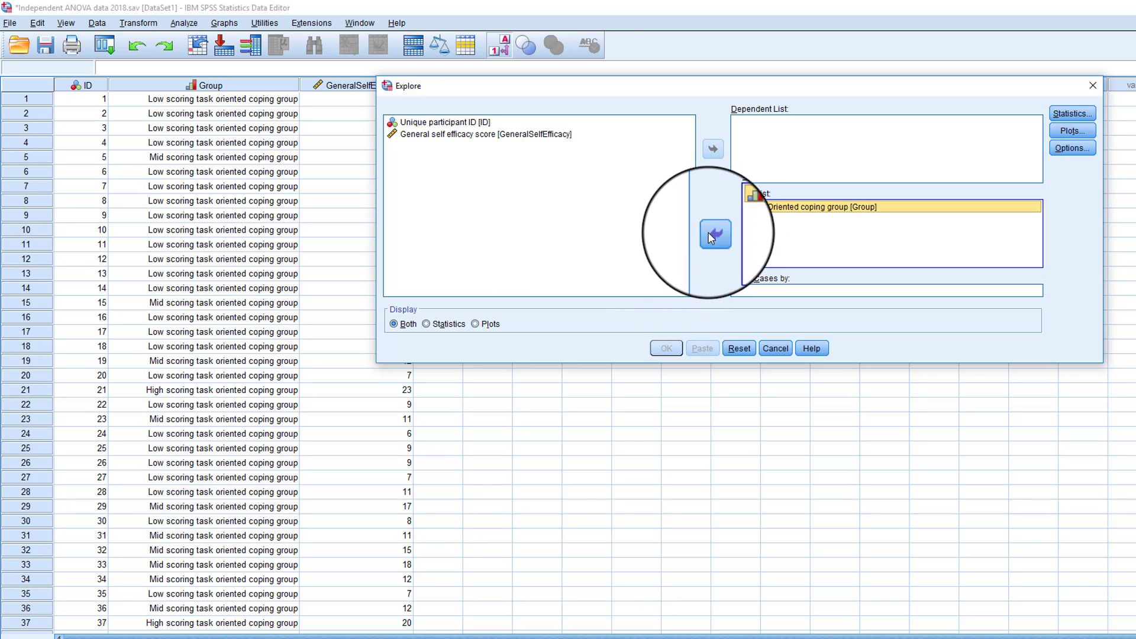
click(517, 137)
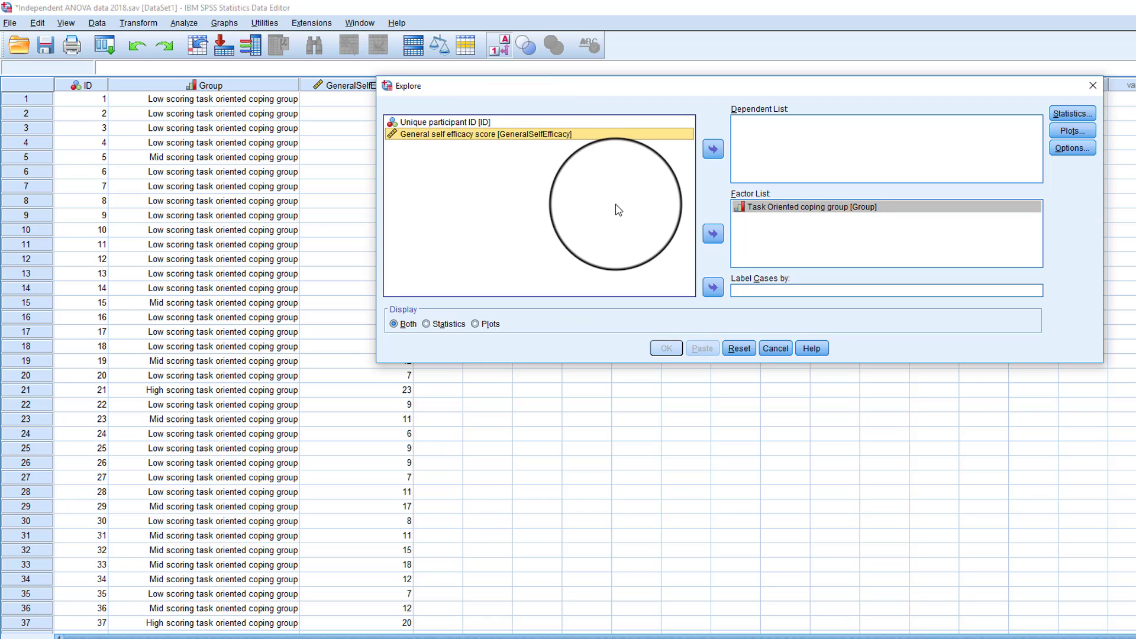
click(715, 151)
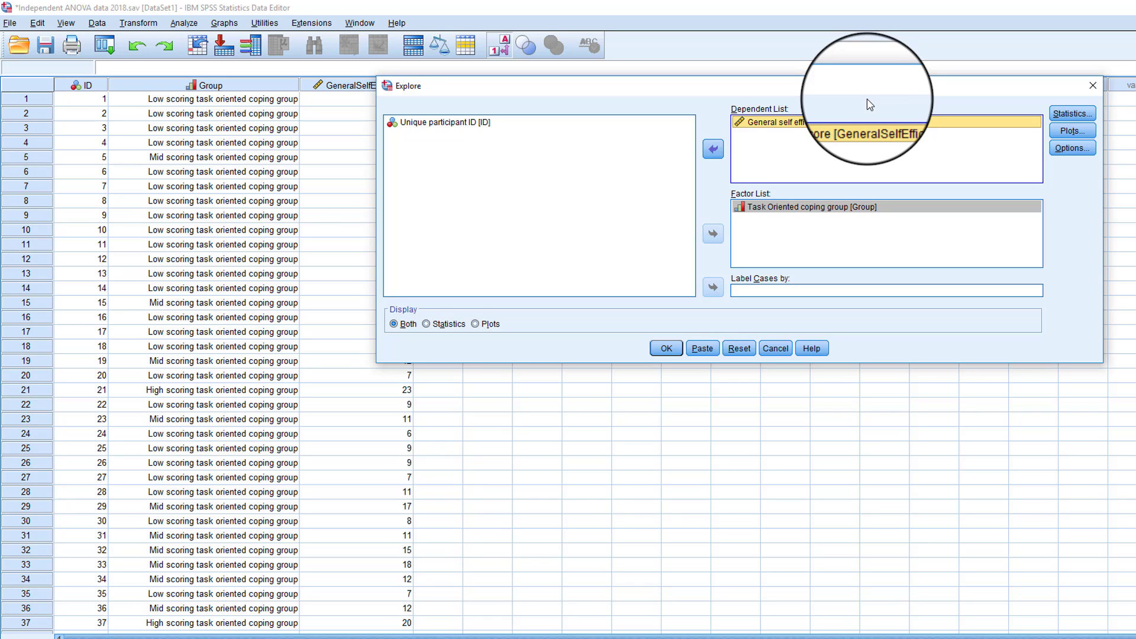
Add histograms and normality plots with tests to the Explore plots and run the analysis
click(1073, 131)
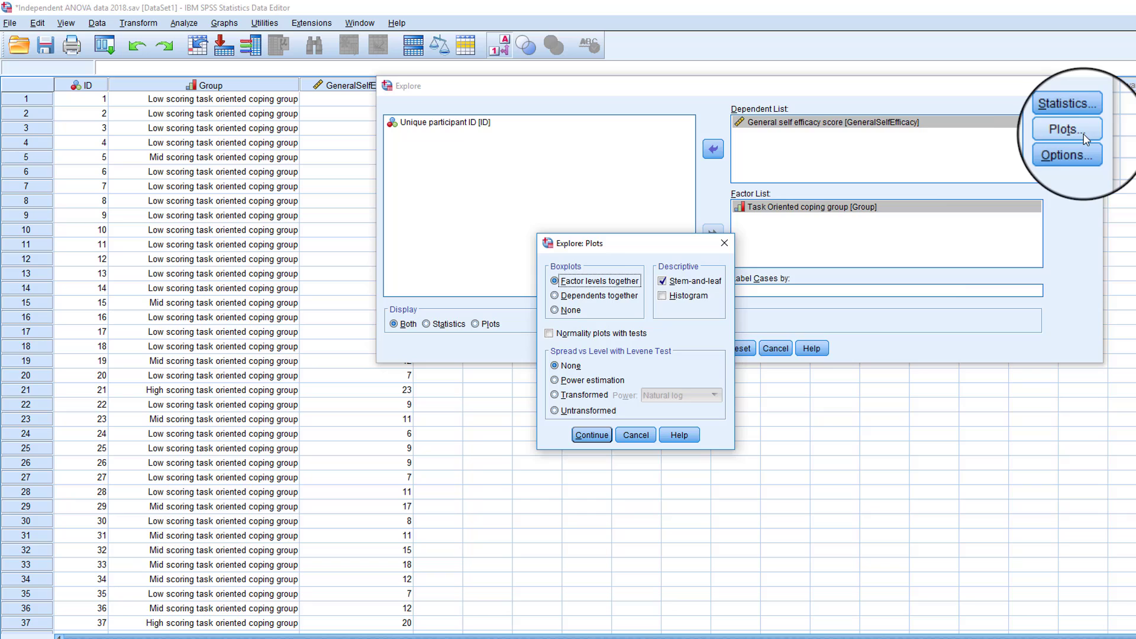
click(695, 300)
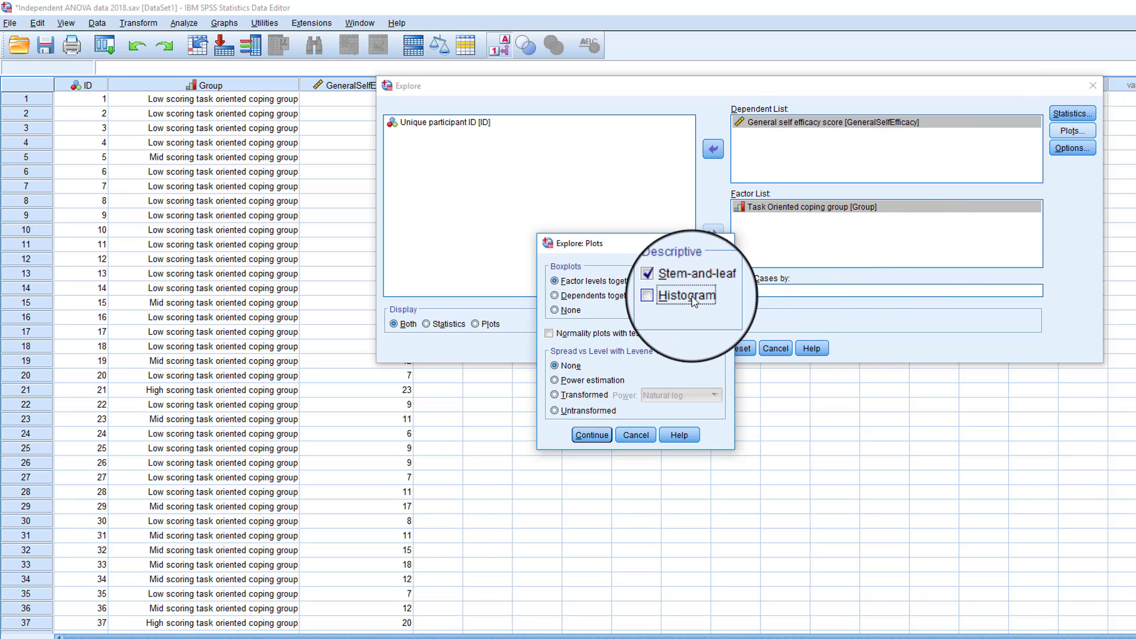
click(647, 335)
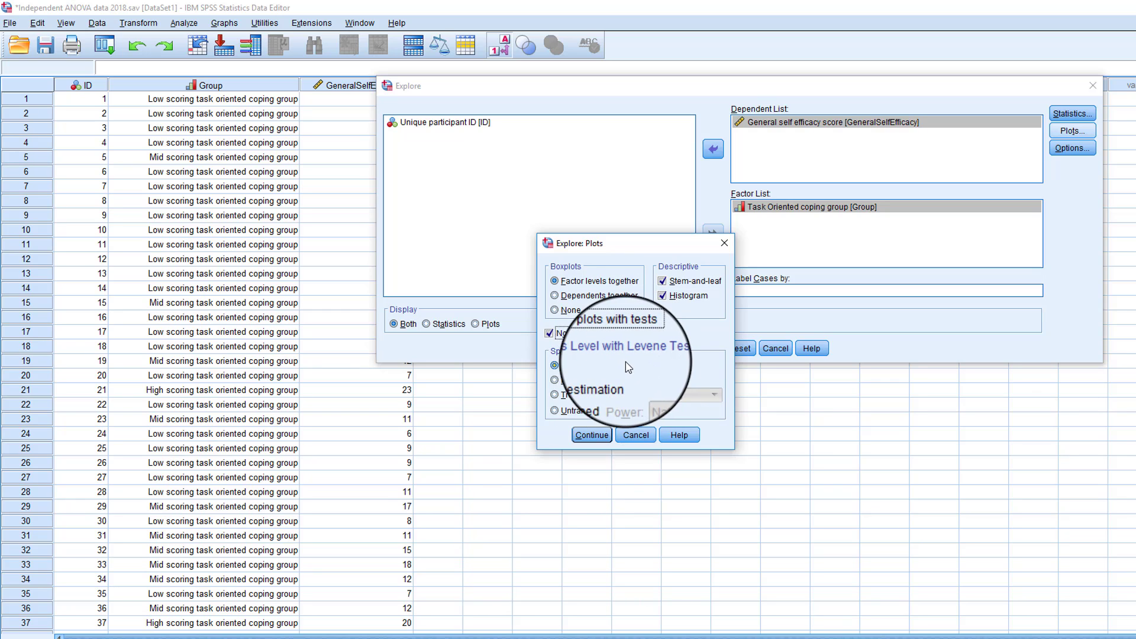
click(592, 438)
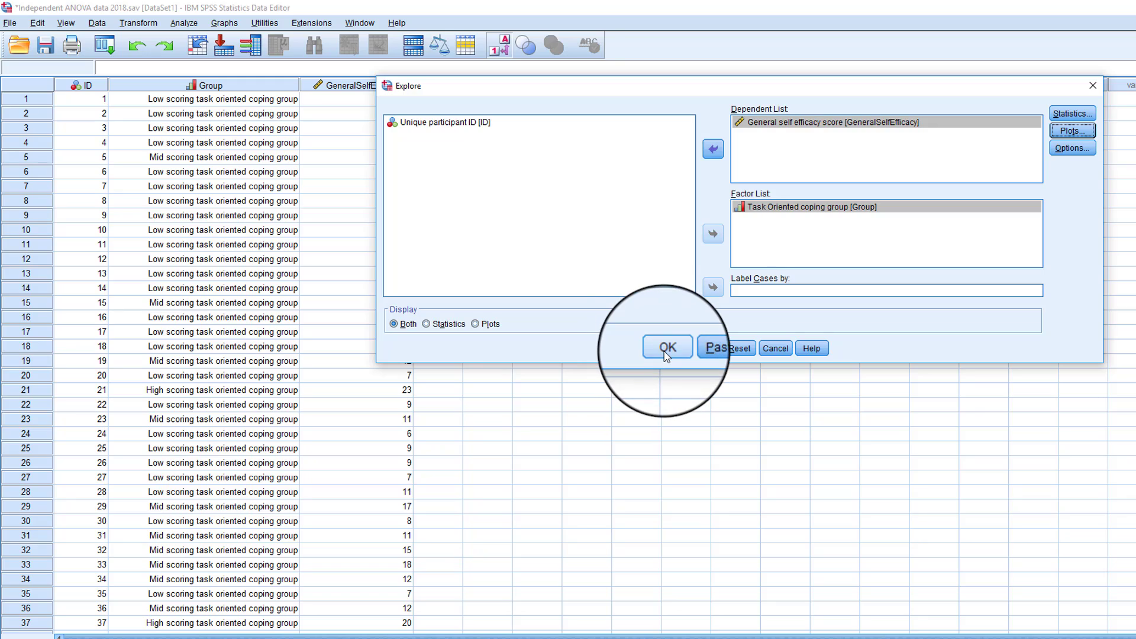
click(667, 354)
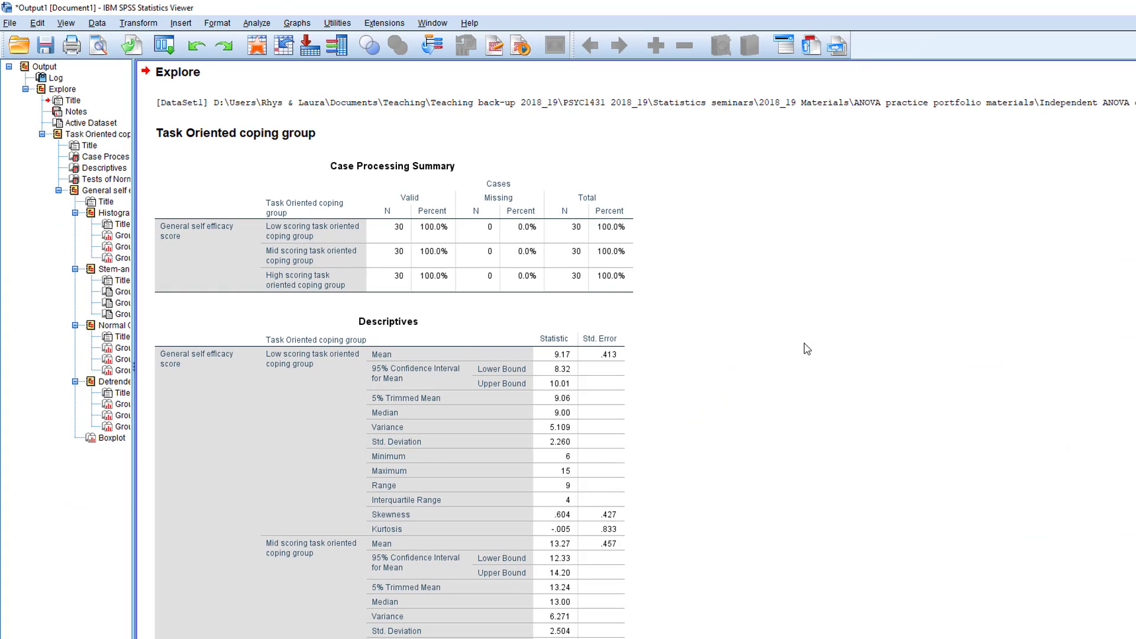
Examine the Descriptives table for each coping group's general self efficacy scores, including skewness and kurtosis
scroll(807, 349, down, 1)
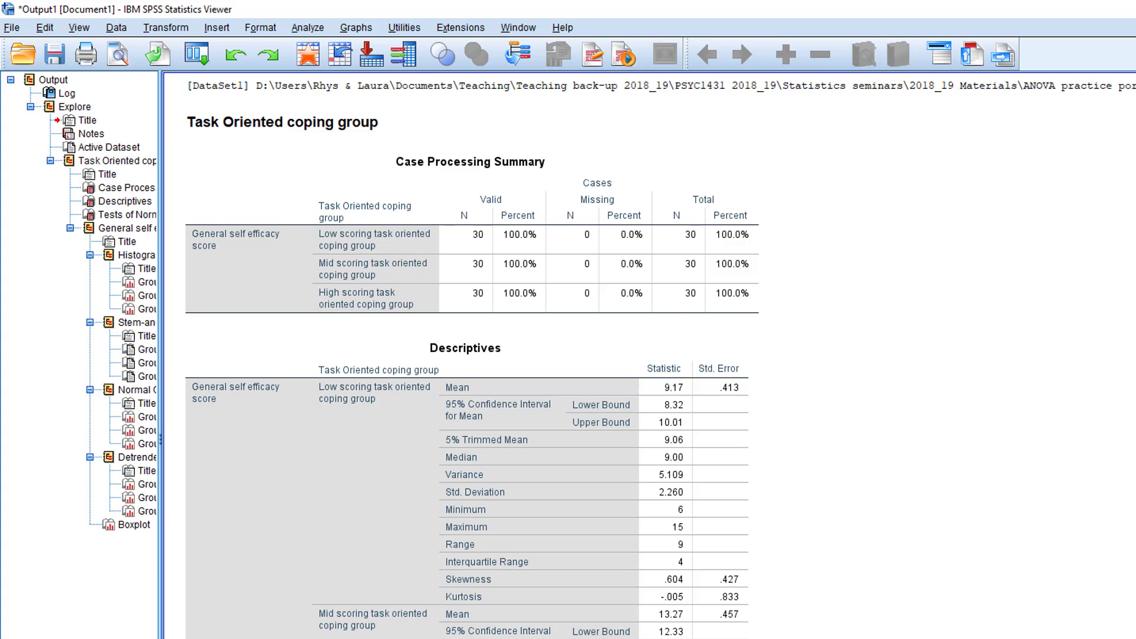
scroll(687, 251, down, 3)
scroll(472, 355, down, 1)
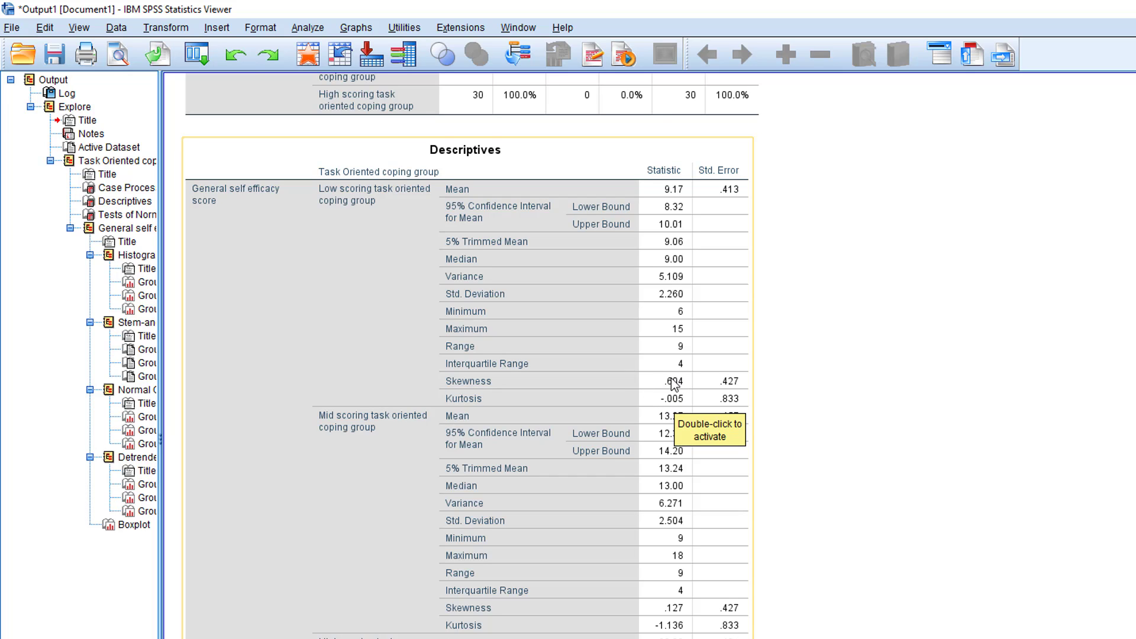
click(823, 374)
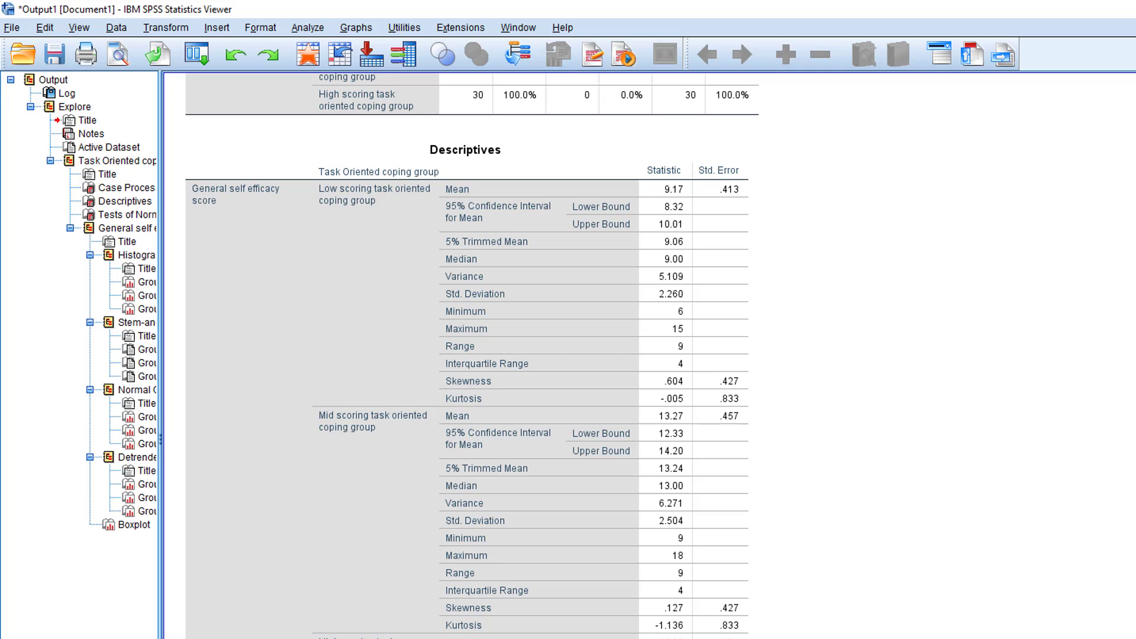
scroll(468, 355, down, 3)
scroll(468, 355, down, 4)
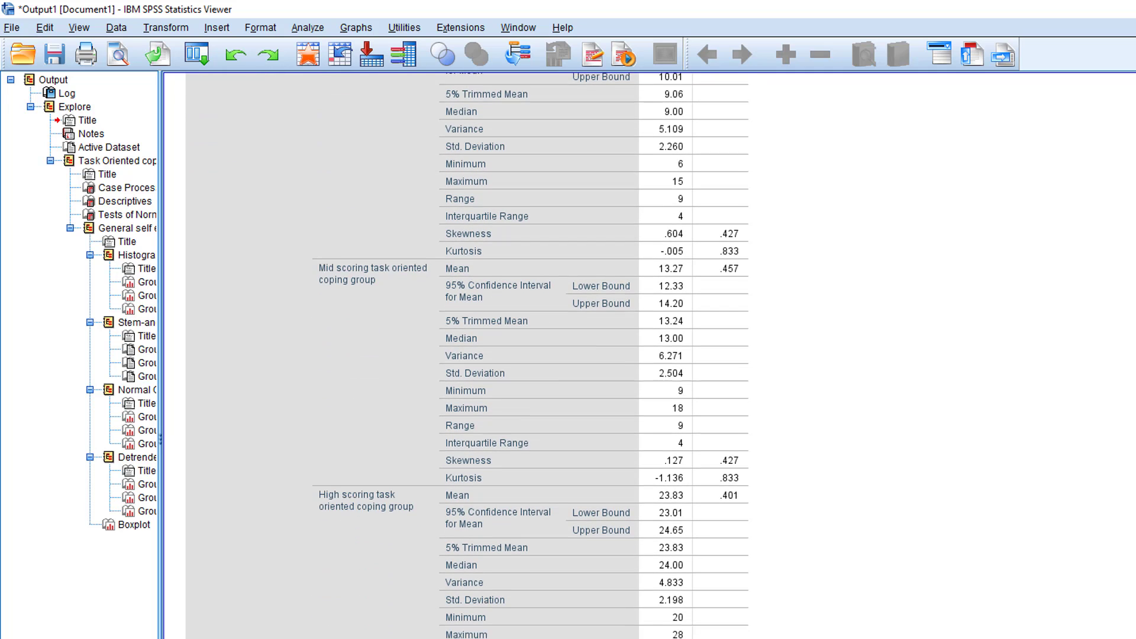
scroll(468, 355, down, 8)
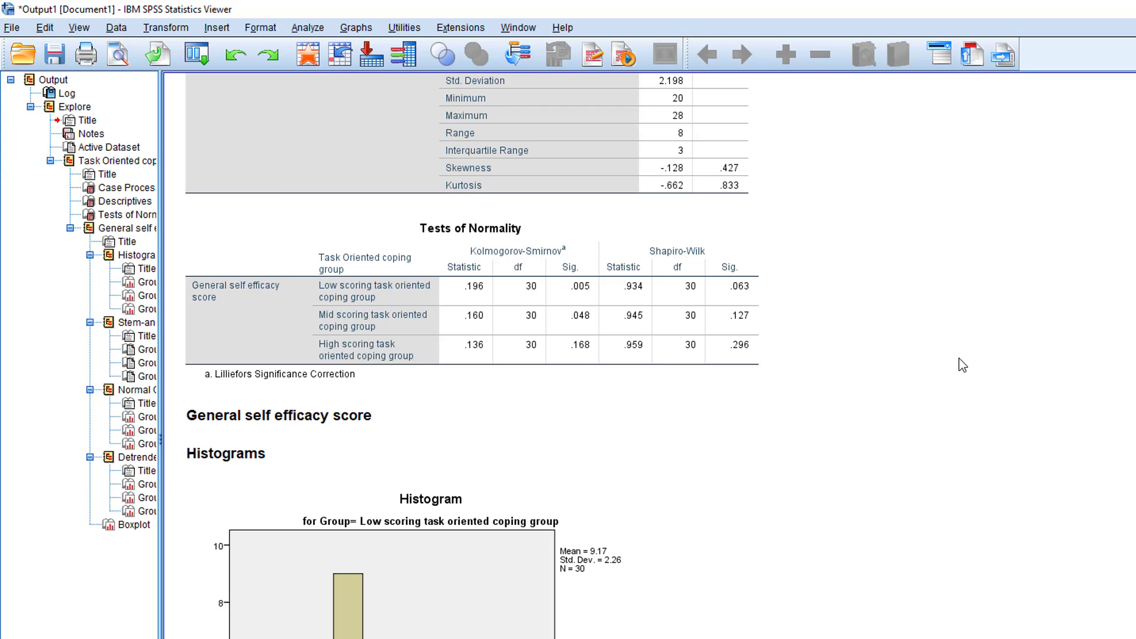
Examine the Tests of Normality table, the group histograms, the Q-Q plots and the boxplot for normality and outliers
click(757, 255)
scroll(650, 356, down, 4)
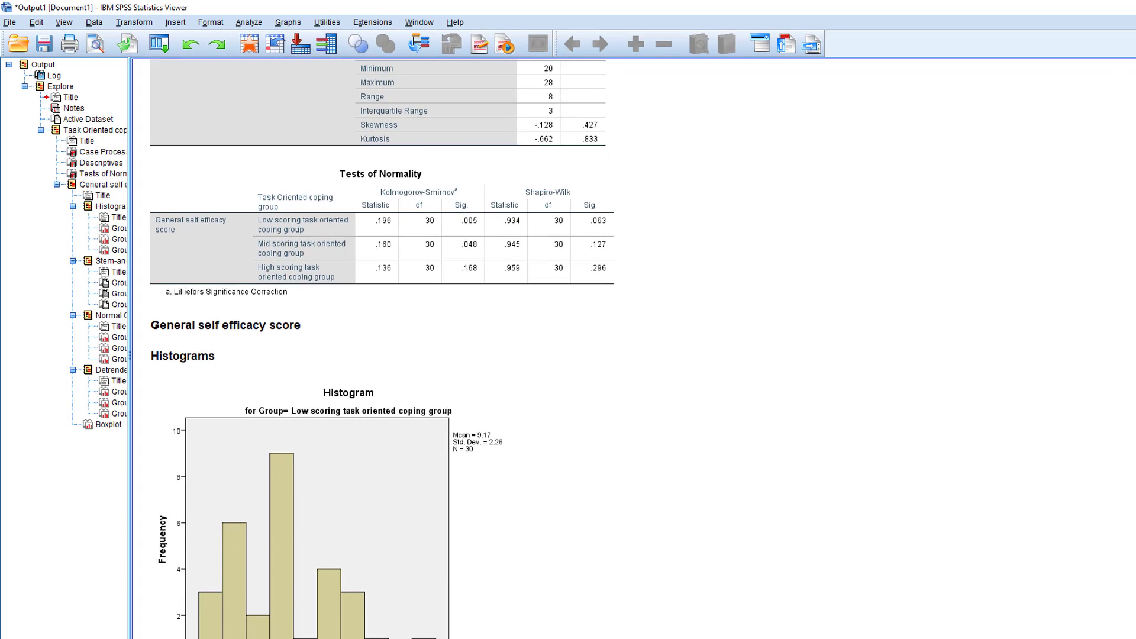
scroll(329, 350, down, 10)
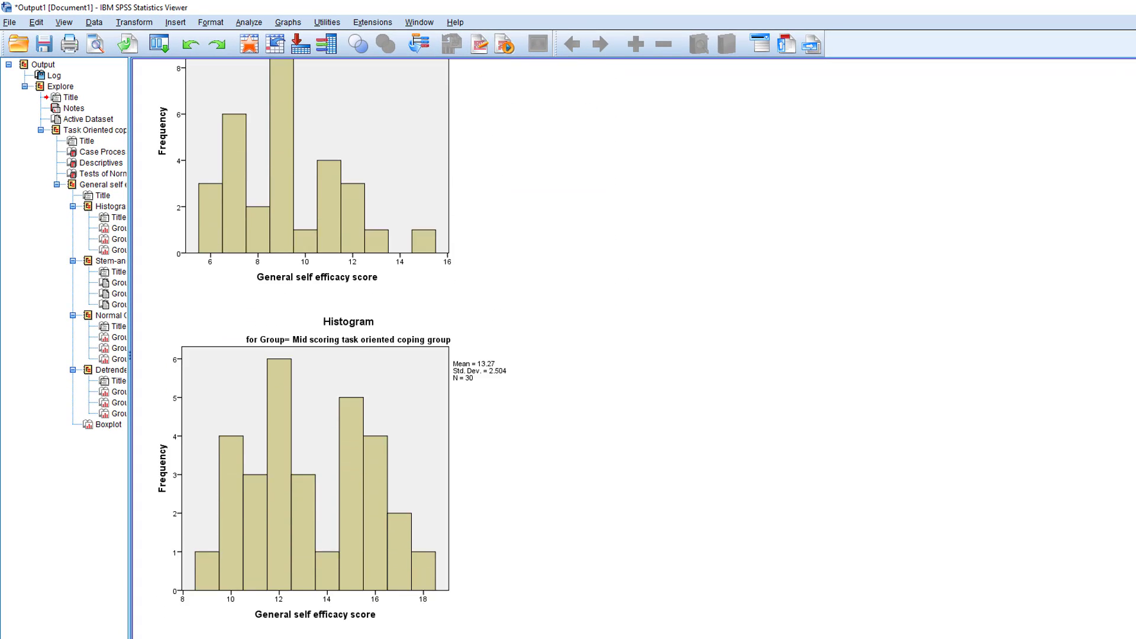
scroll(329, 349, down, 6)
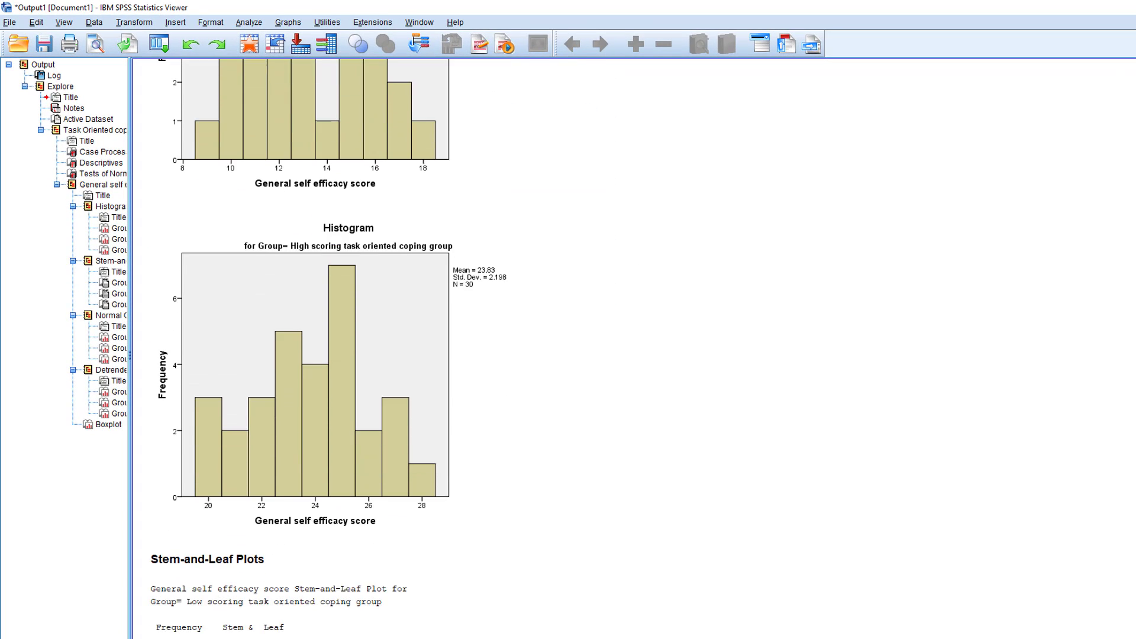
scroll(329, 349, down, 20)
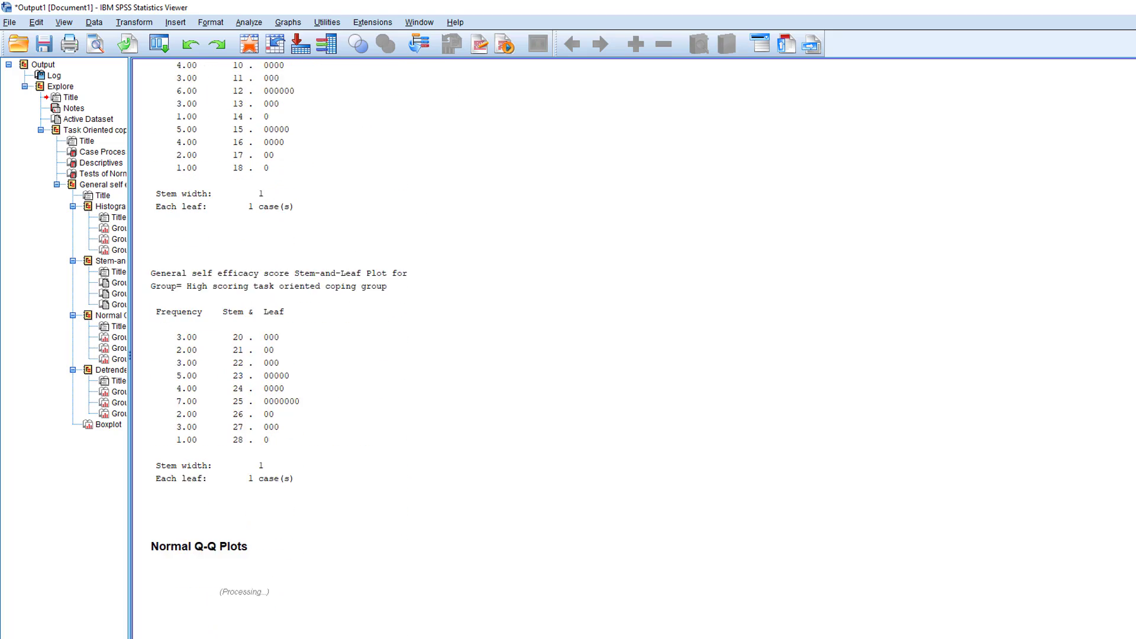
scroll(329, 349, down, 20)
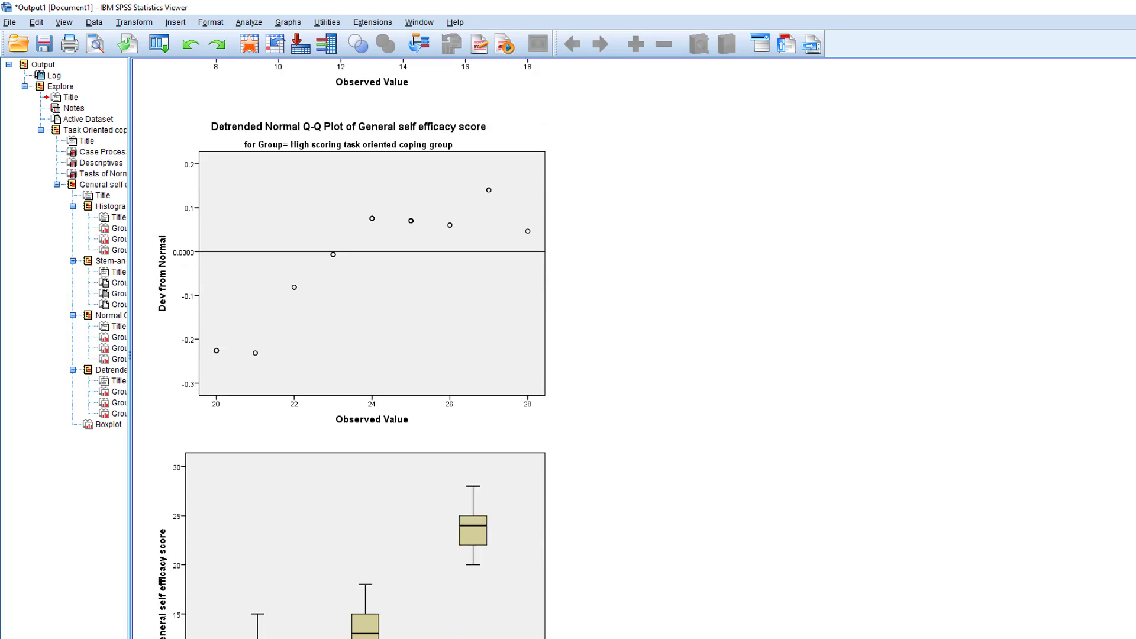
scroll(329, 349, down, 1)
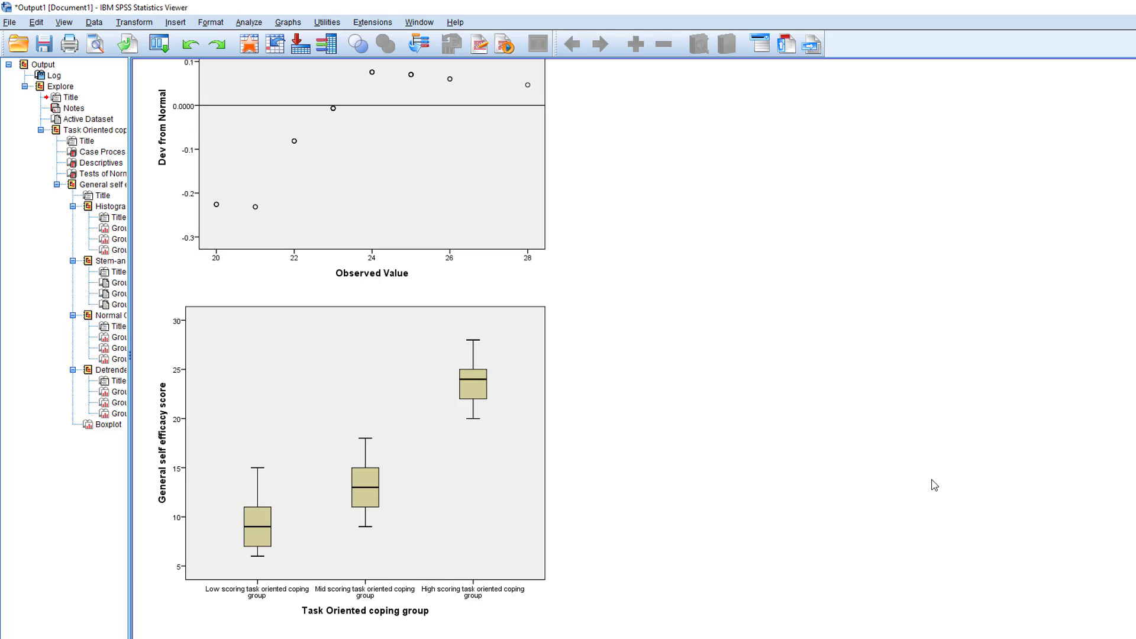
click(467, 319)
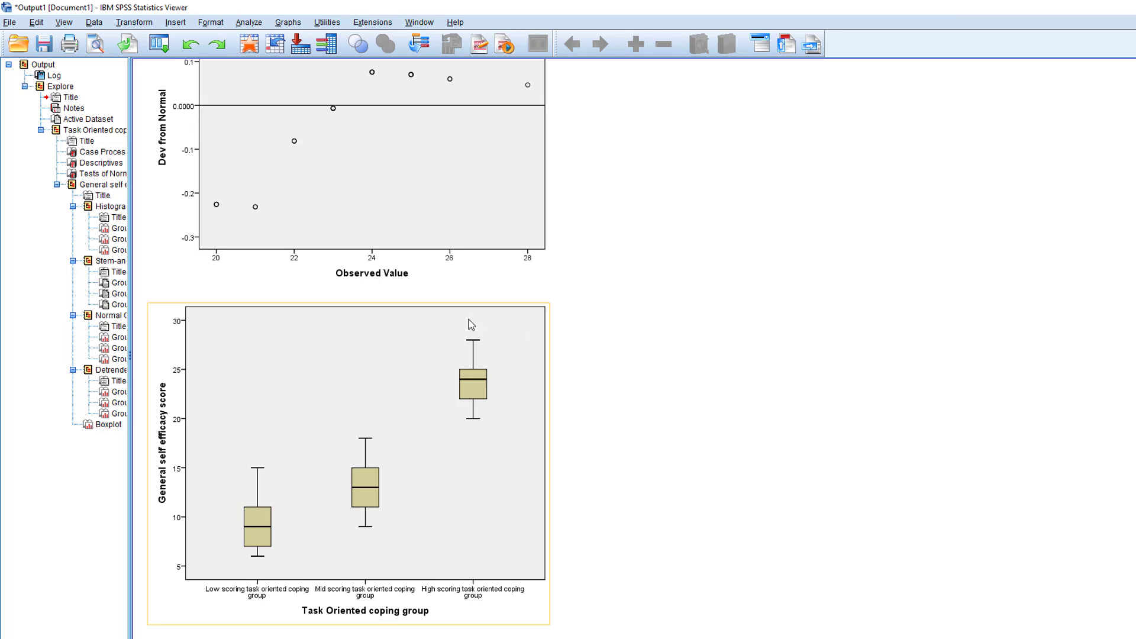
click(735, 412)
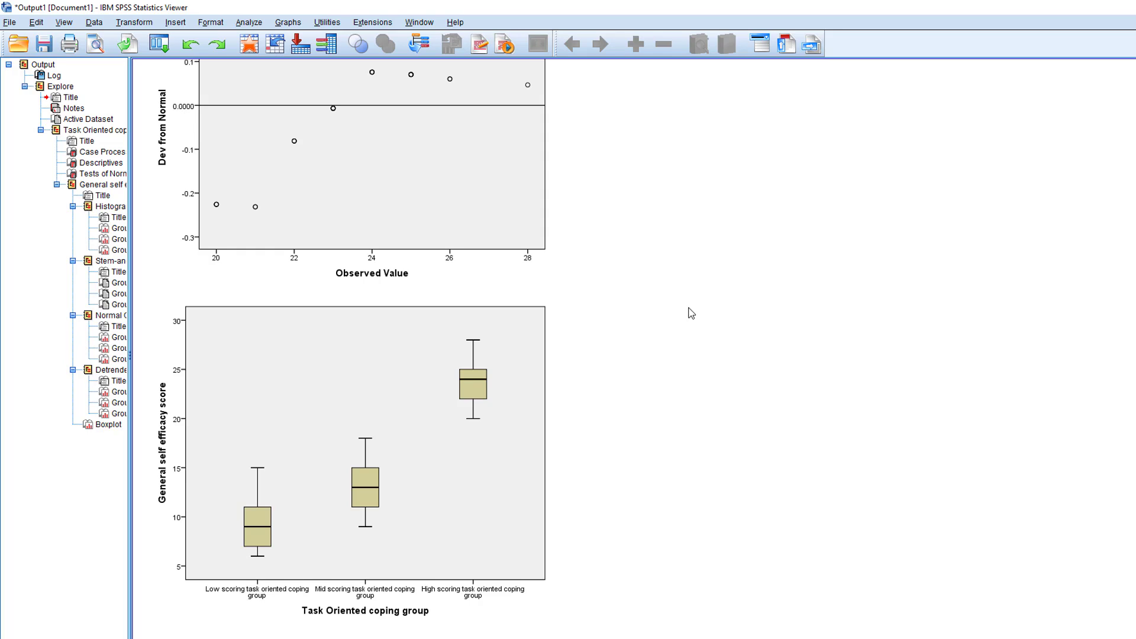
Set up a One-Way ANOVA with Task Oriented coping group as factor and General self efficacy score as dependent variable
click(248, 22)
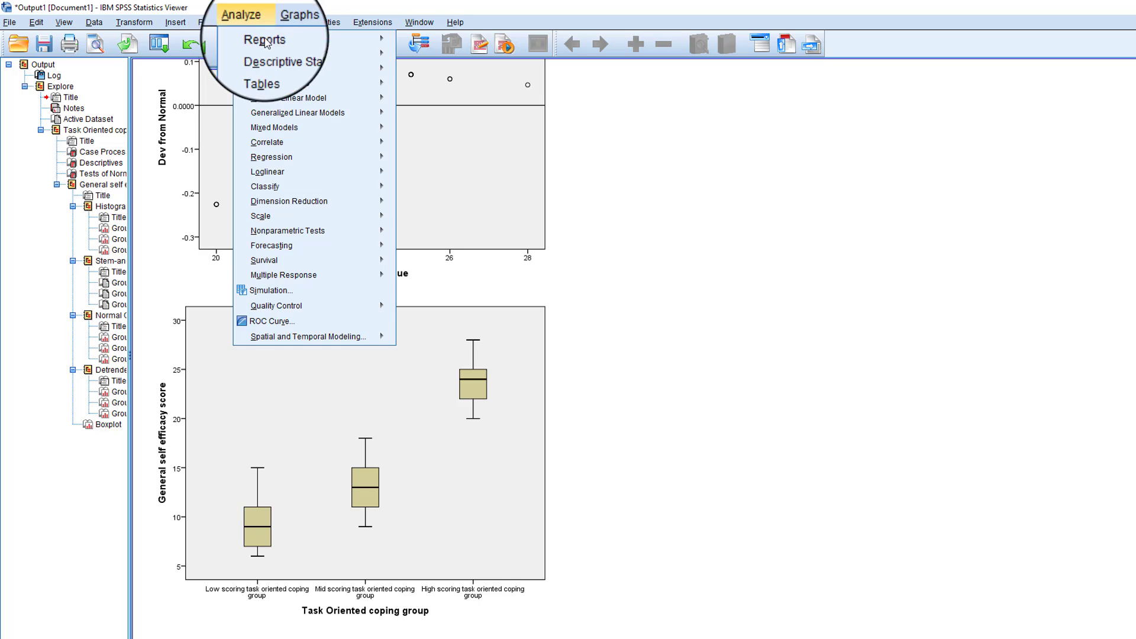
mouse_move(335, 88)
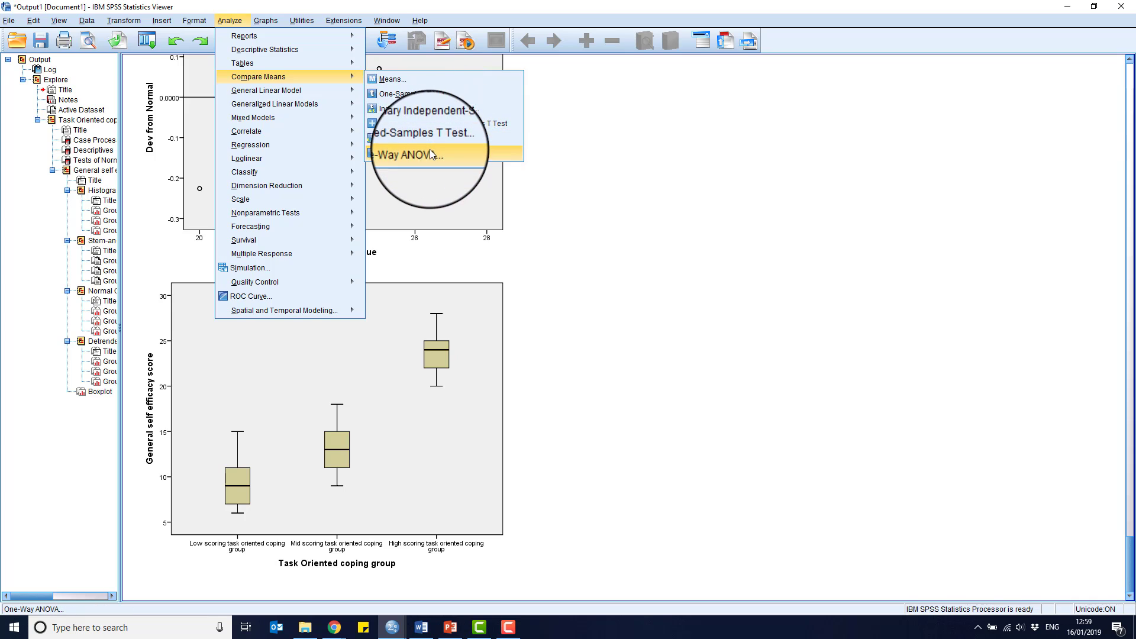
click(429, 153)
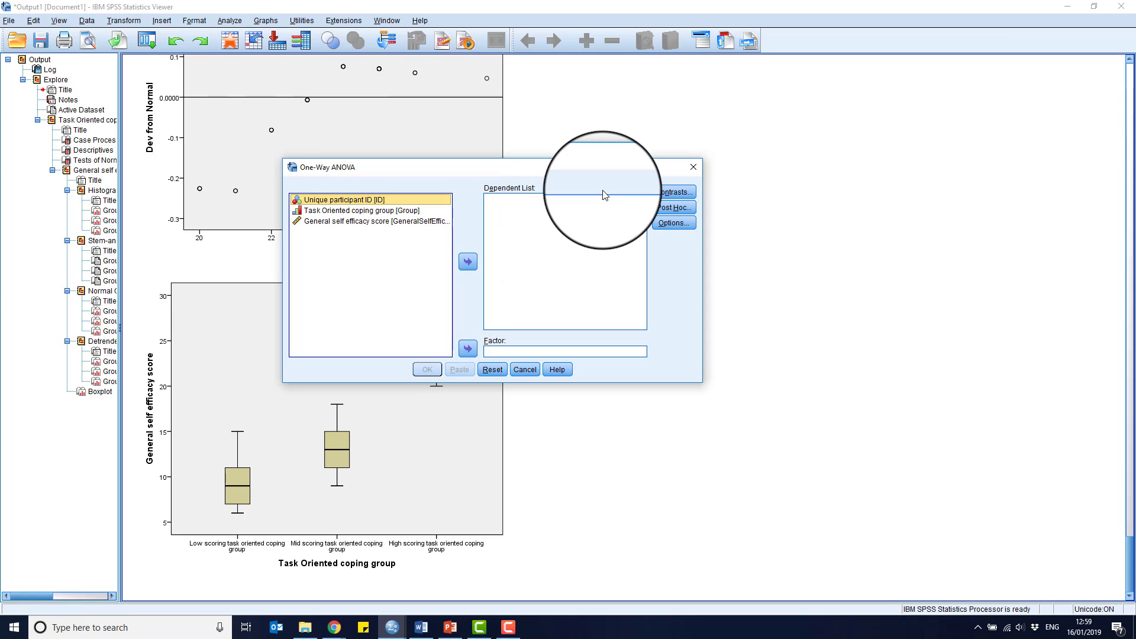
click(363, 212)
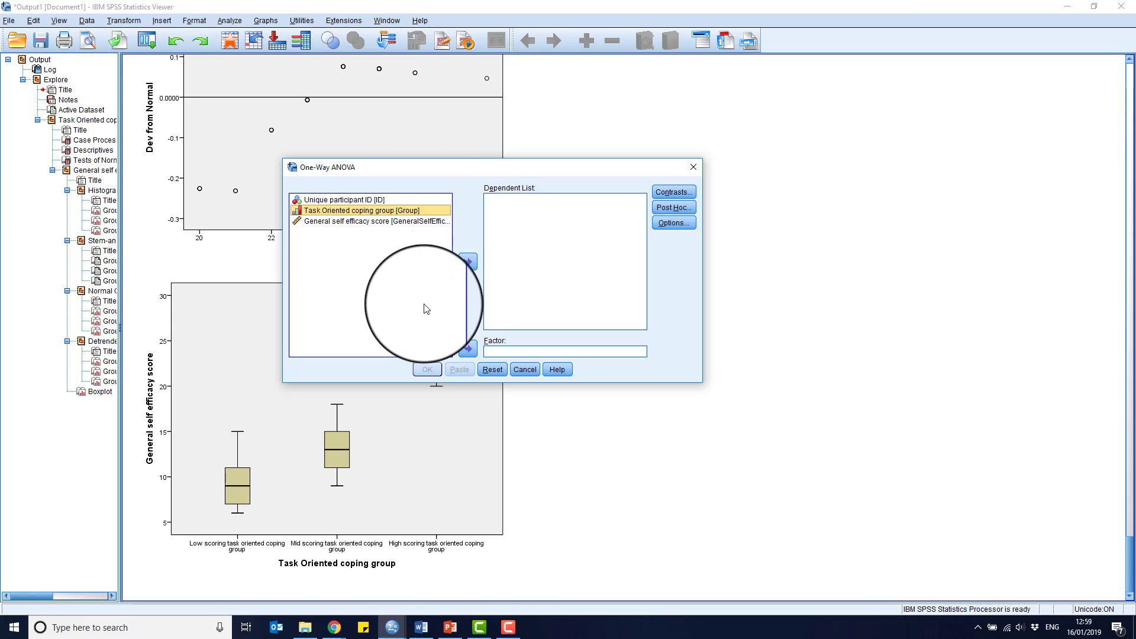
click(468, 349)
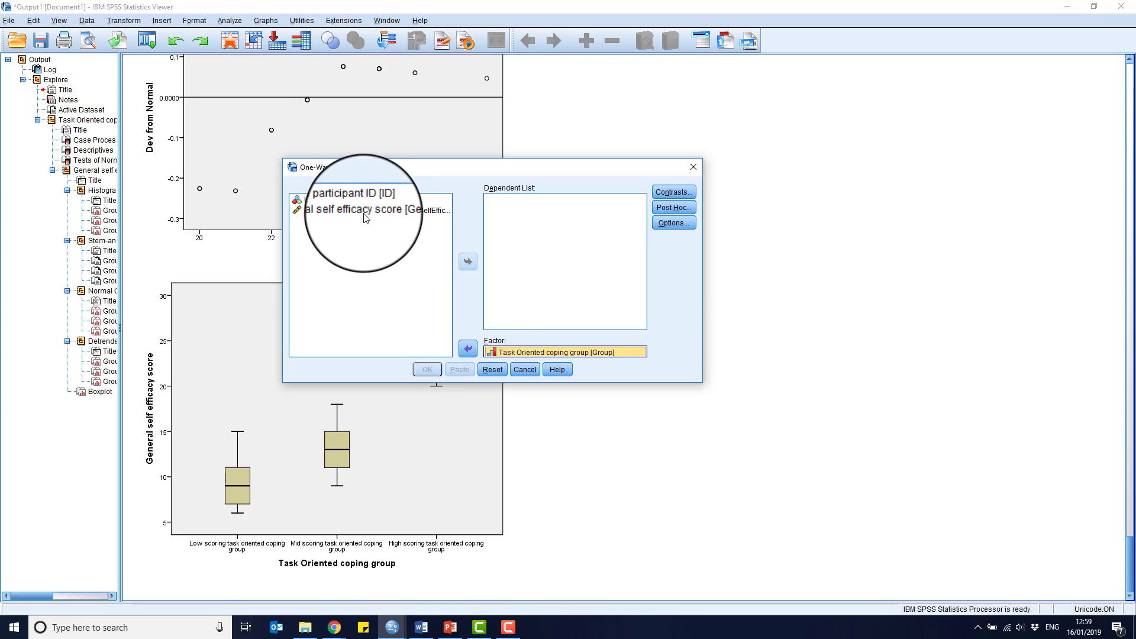
click(364, 211)
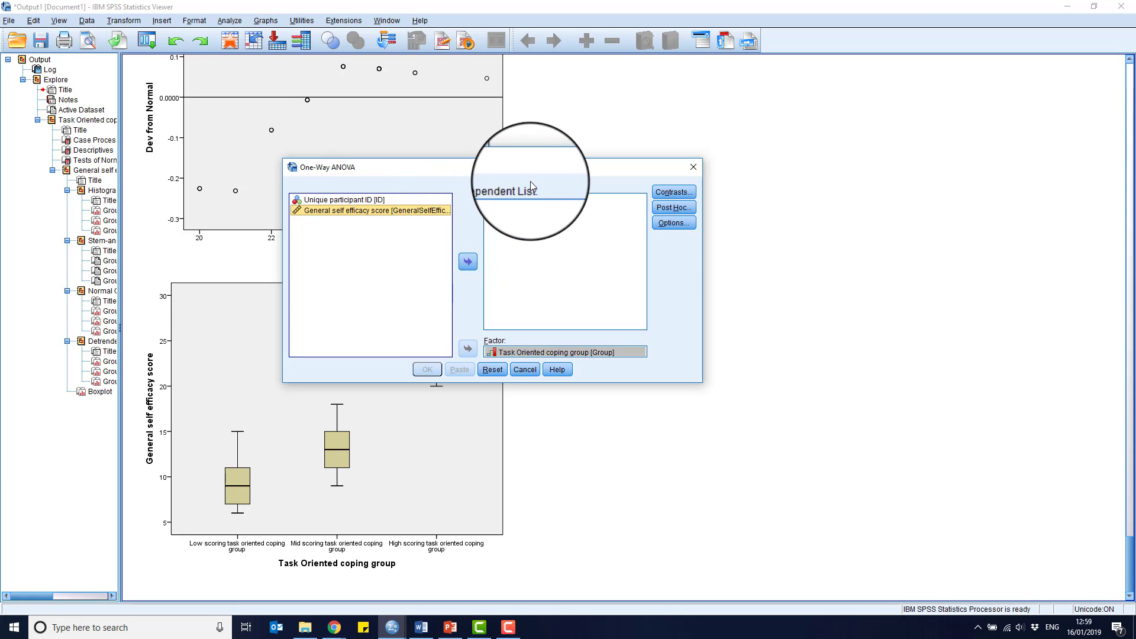
click(470, 265)
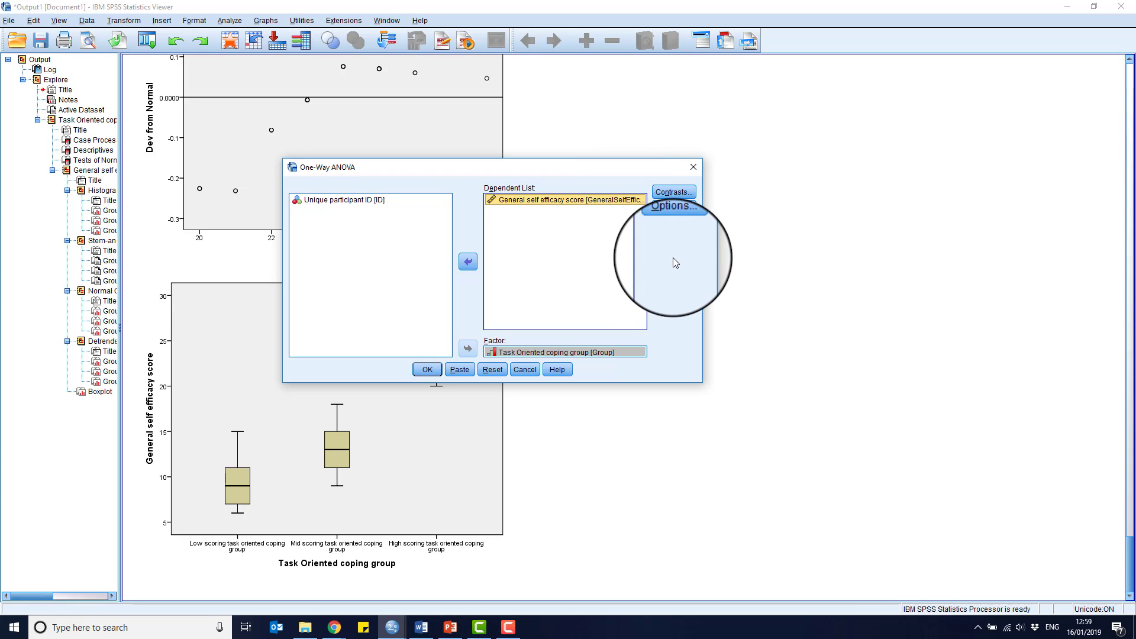
Enable the Tukey post hoc test for the ANOVA, consulting the ANOVA walkthrough session page in Chrome before confirming
click(686, 207)
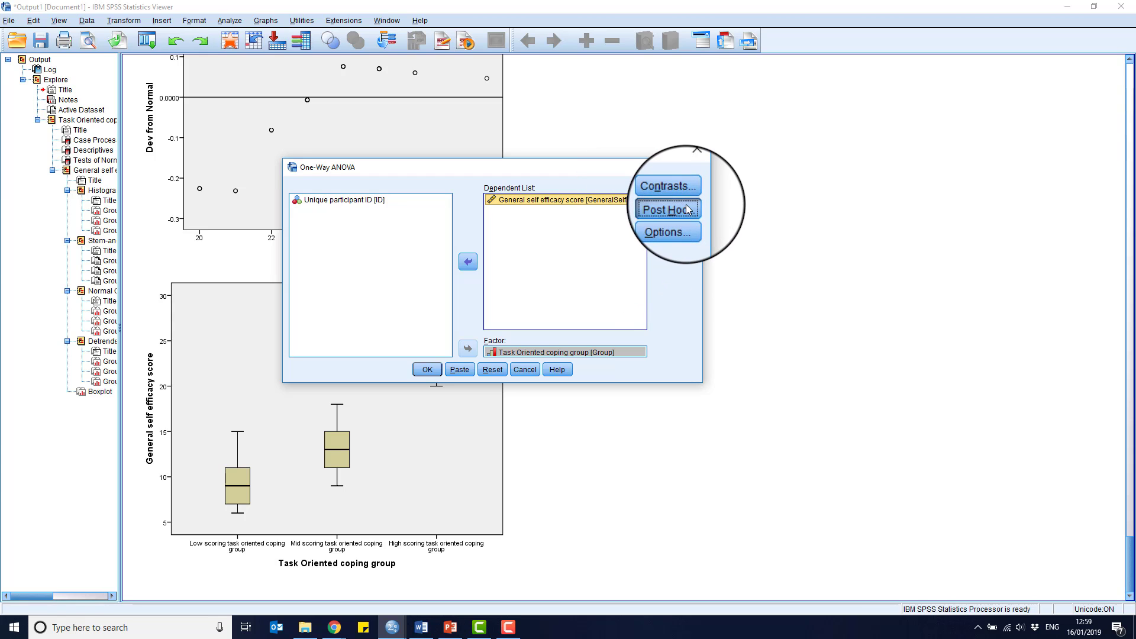
click(507, 262)
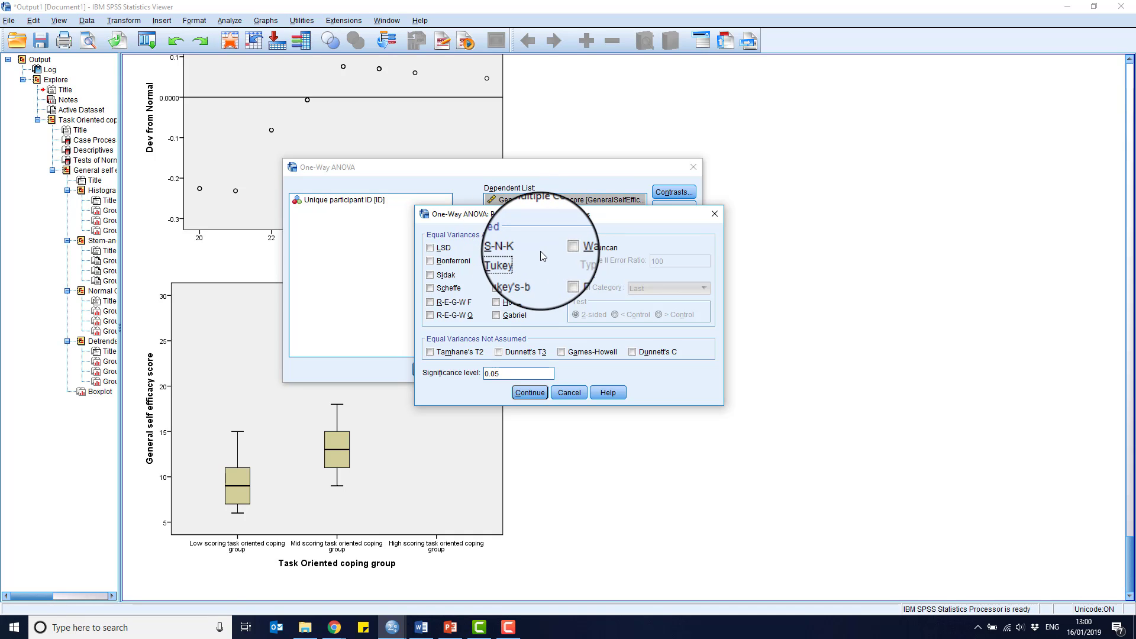
click(497, 261)
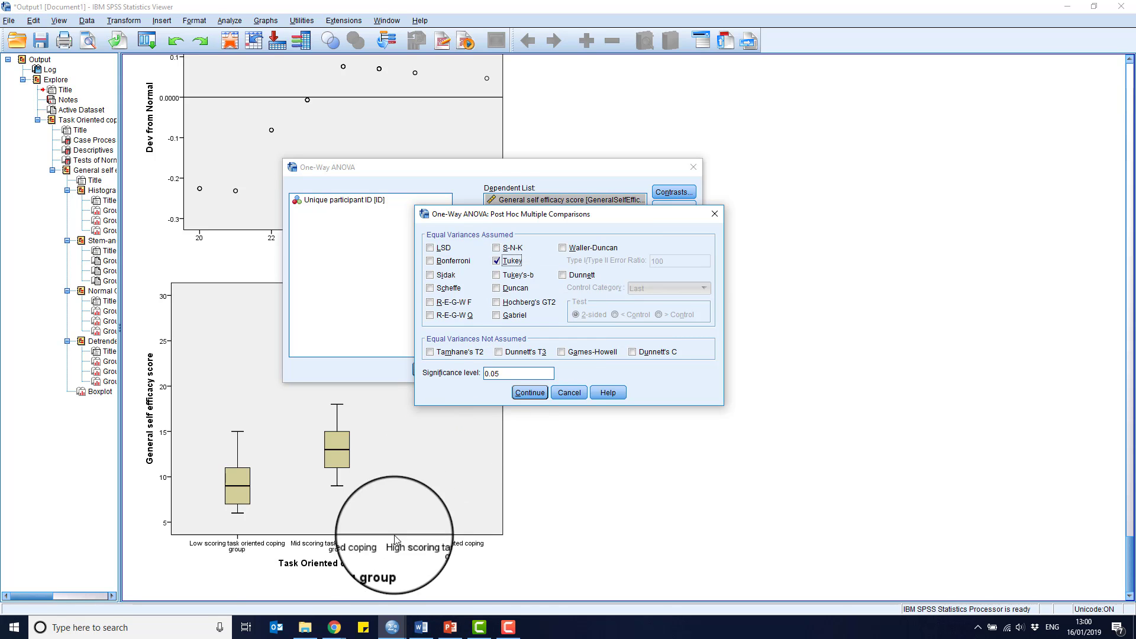
click(335, 628)
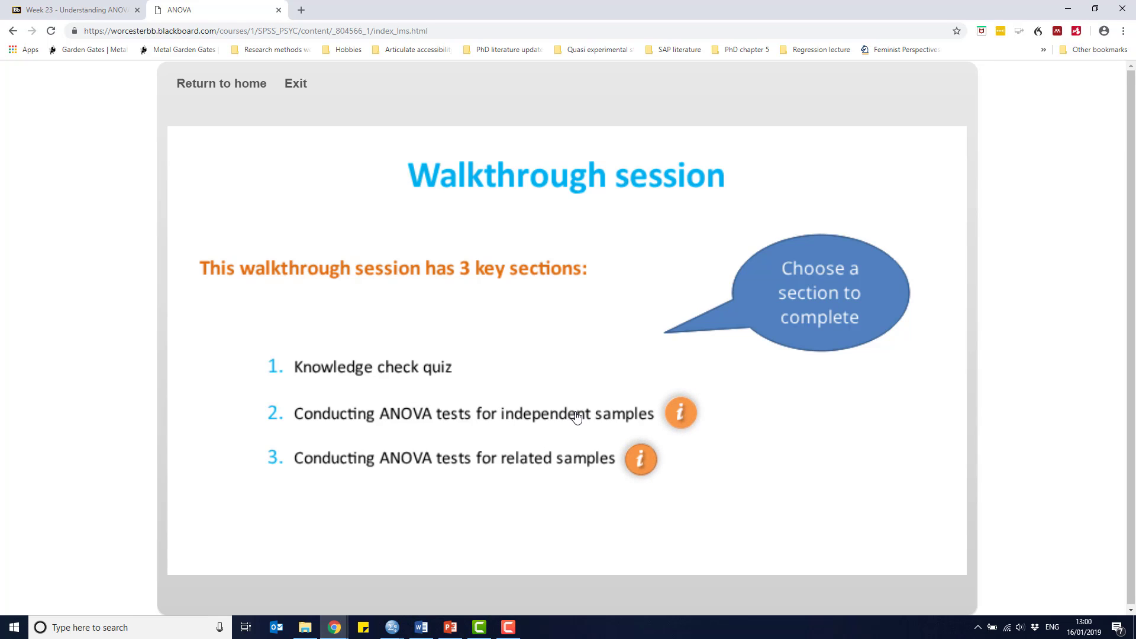
click(1072, 7)
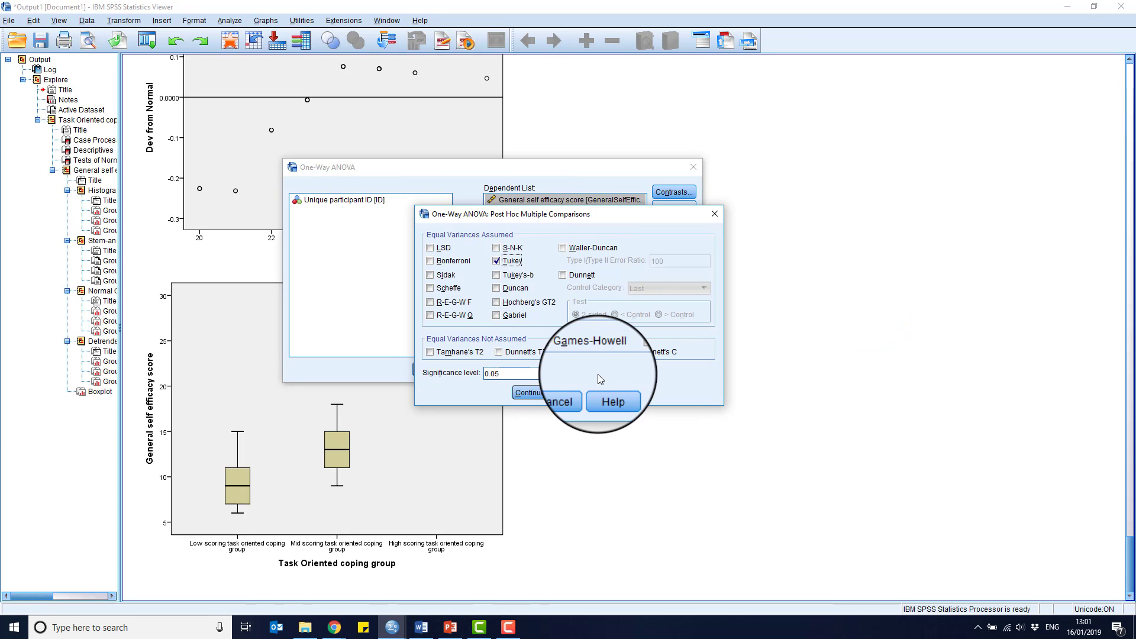
click(535, 395)
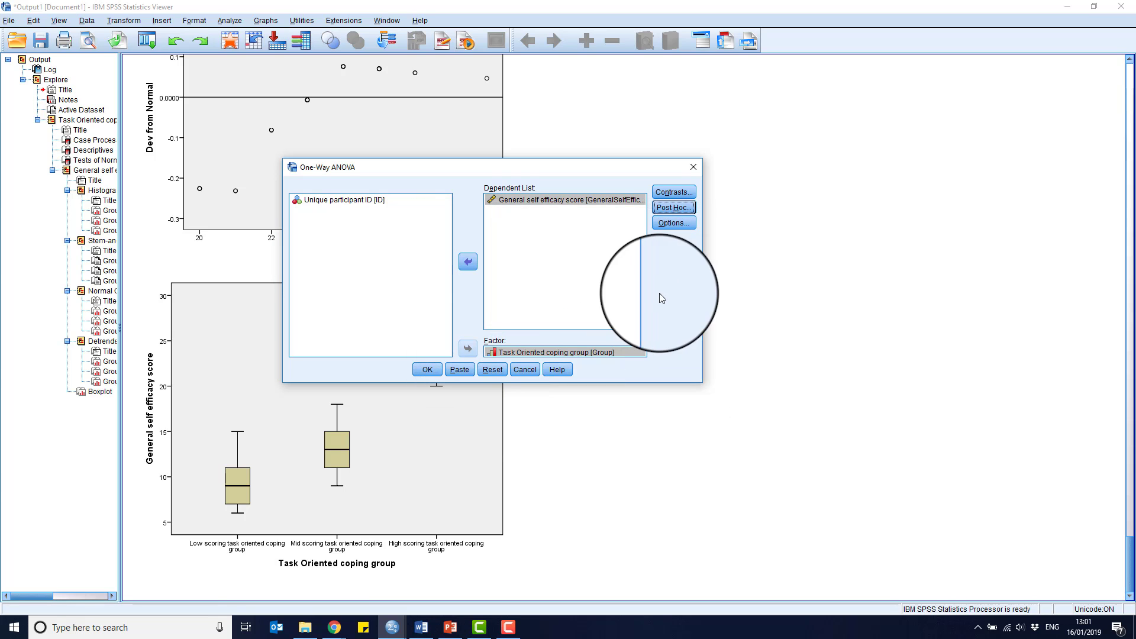
Add Descriptive statistics and the Homogeneity of variance test to the One-Way ANOVA and run the analysis
click(675, 228)
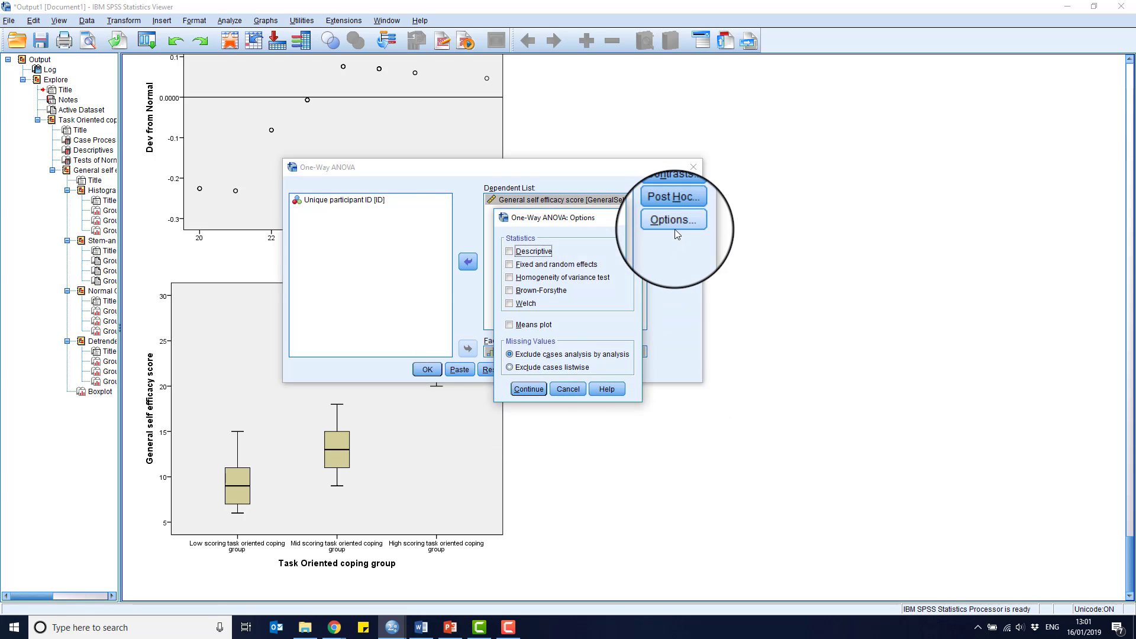
click(560, 390)
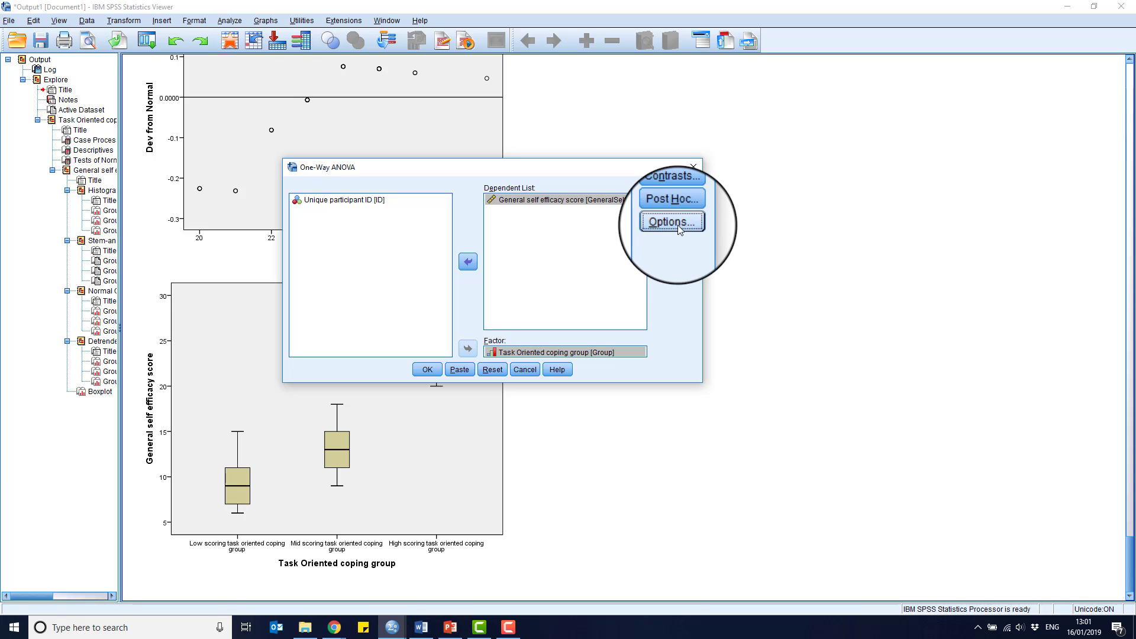
click(674, 222)
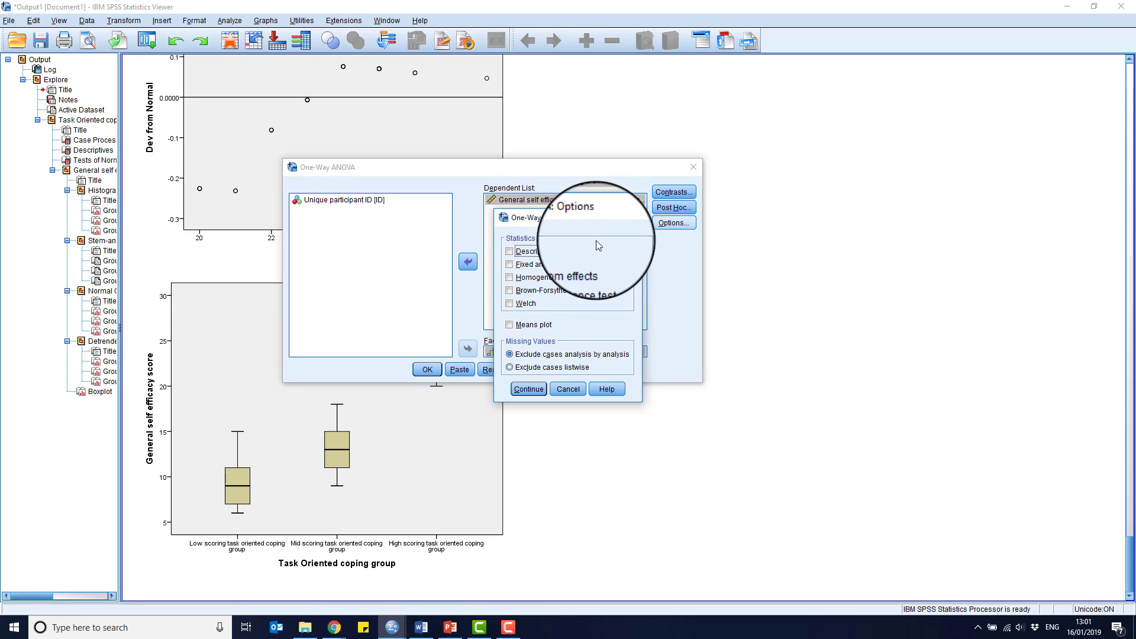
click(532, 252)
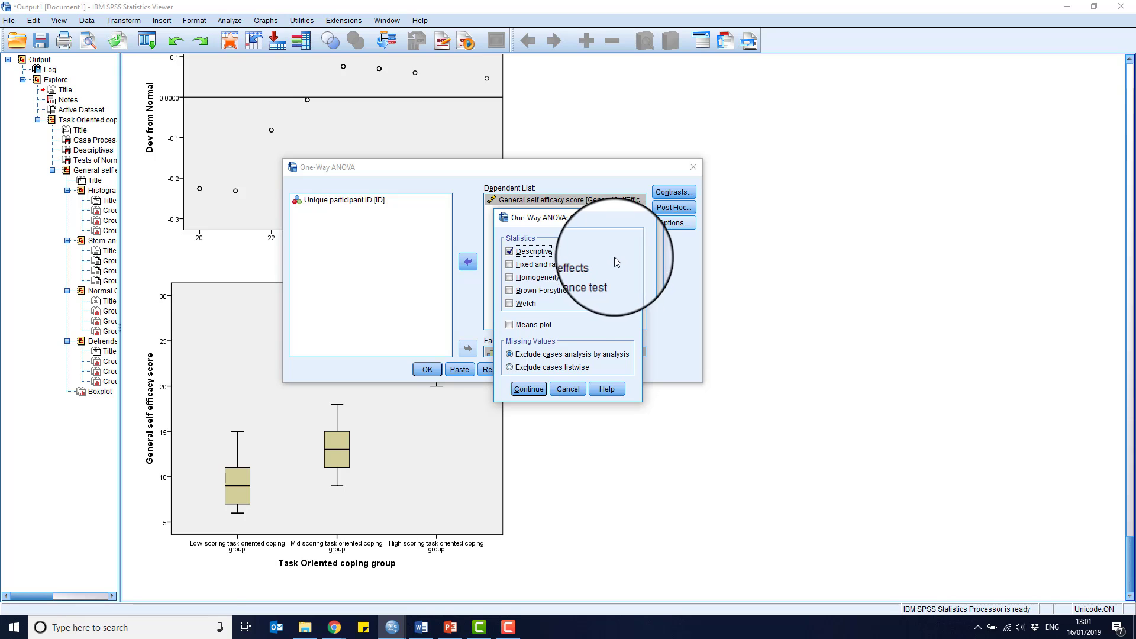
click(589, 277)
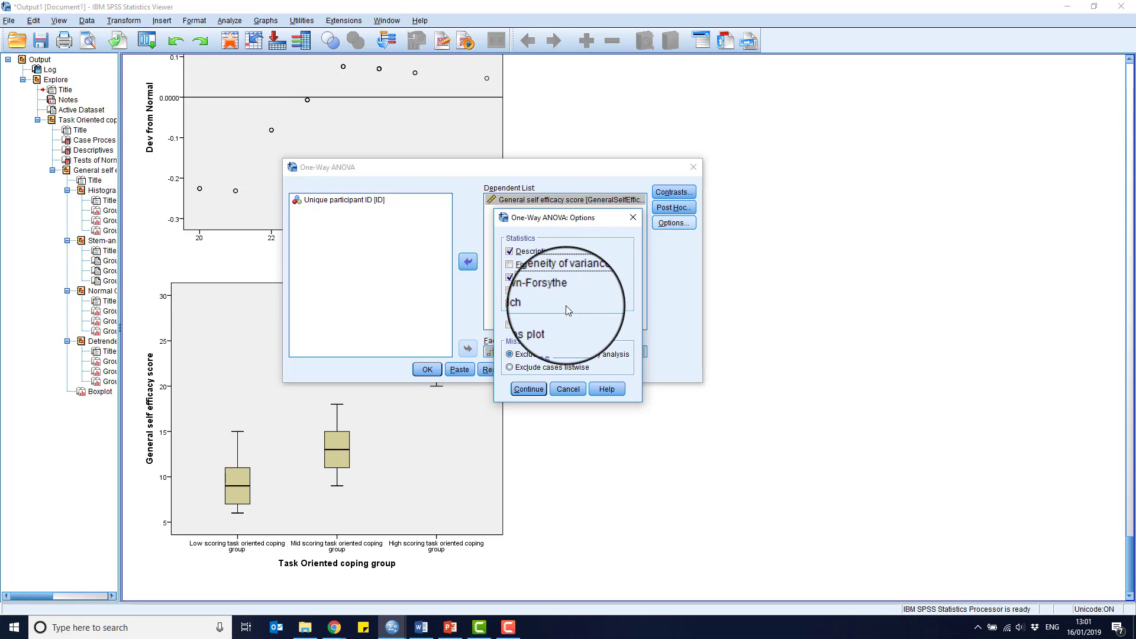
click(538, 390)
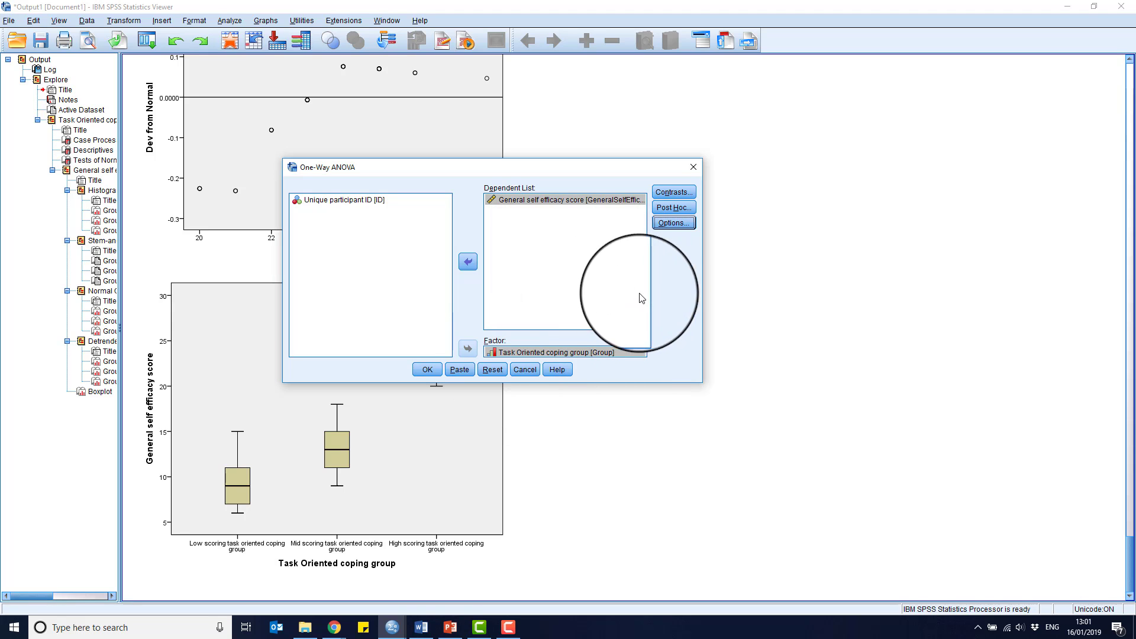
click(427, 370)
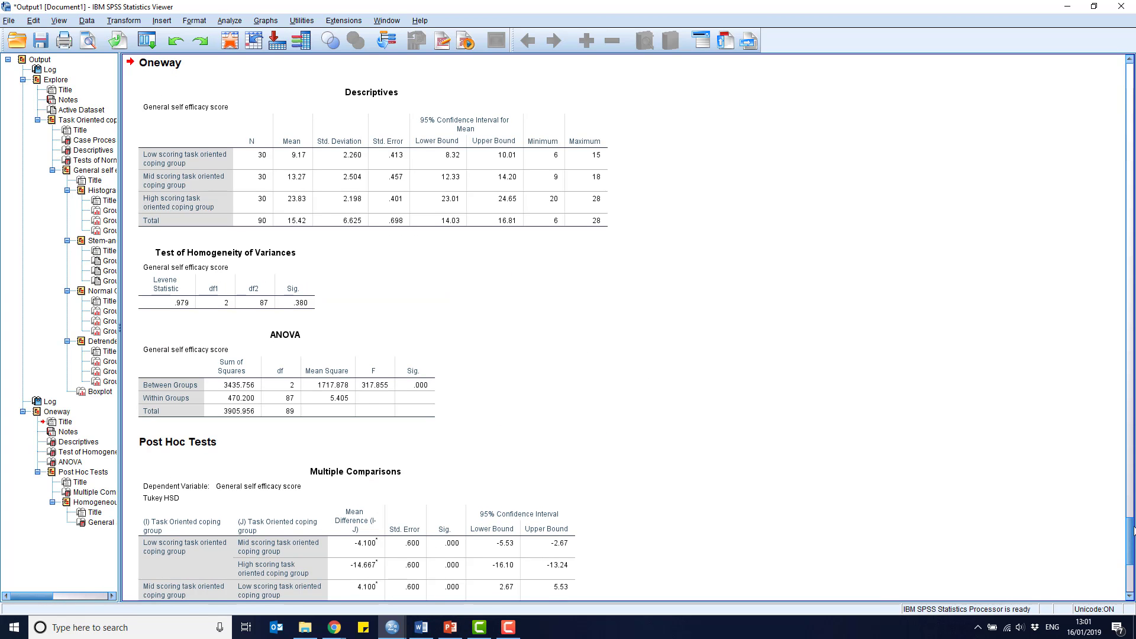